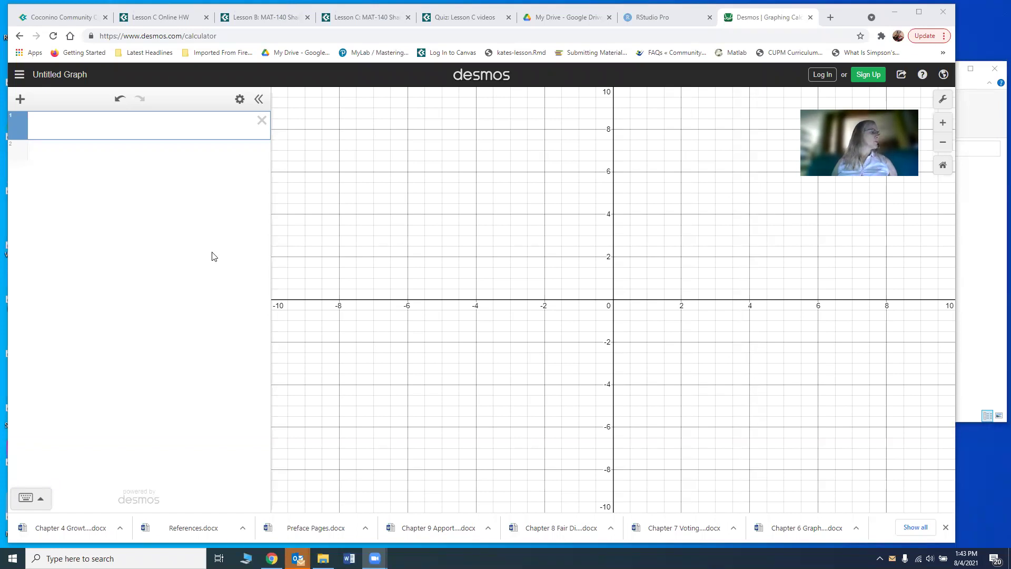
- Enter y1 = ∛(2x − 1) on line 1 using the keypad's nth-root function with index 3
{"action": "left_click", "coordinate": [143, 123]}
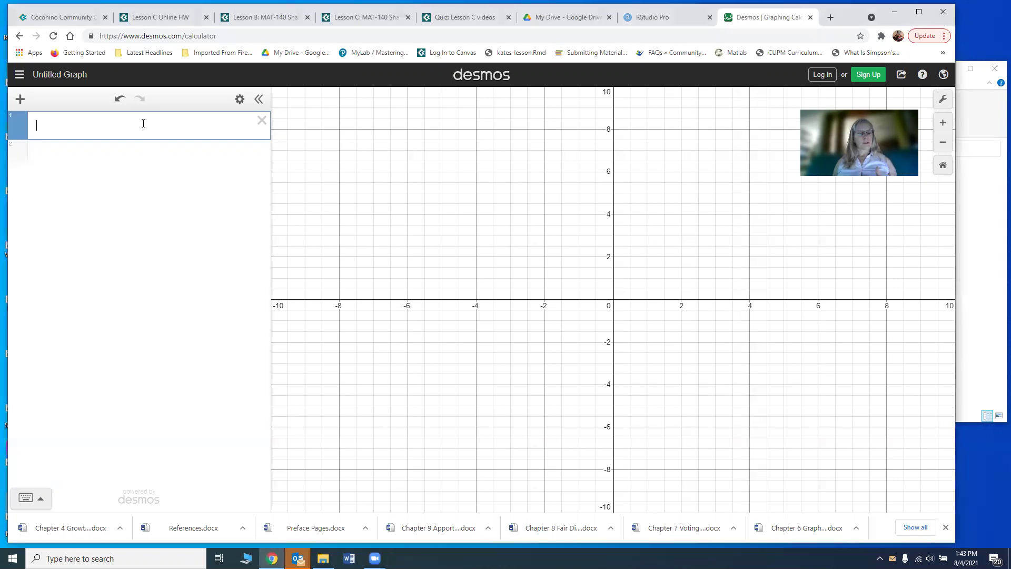
{"action": "type", "text": "y"}
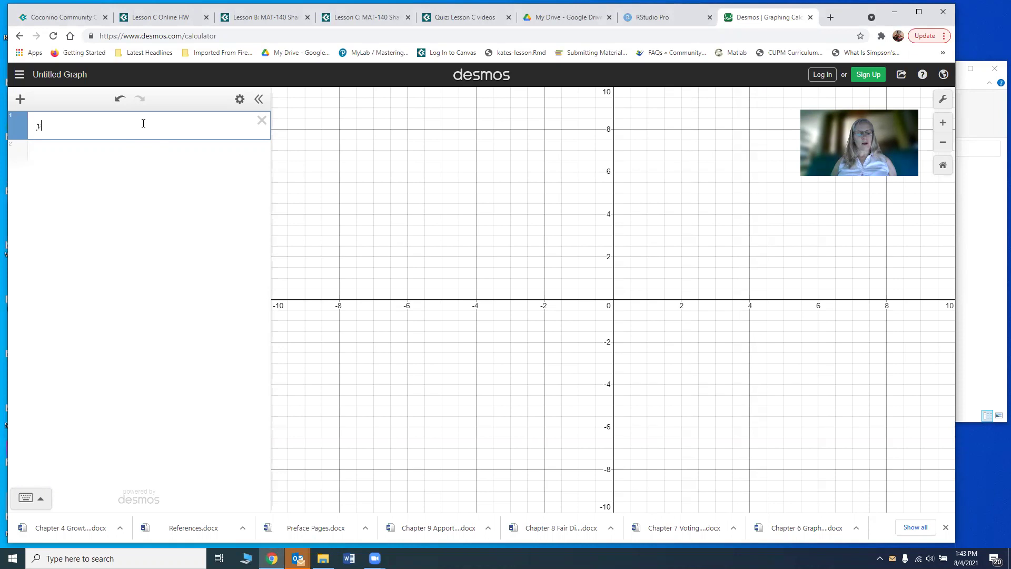
{"action": "type", "text": "1 ="}
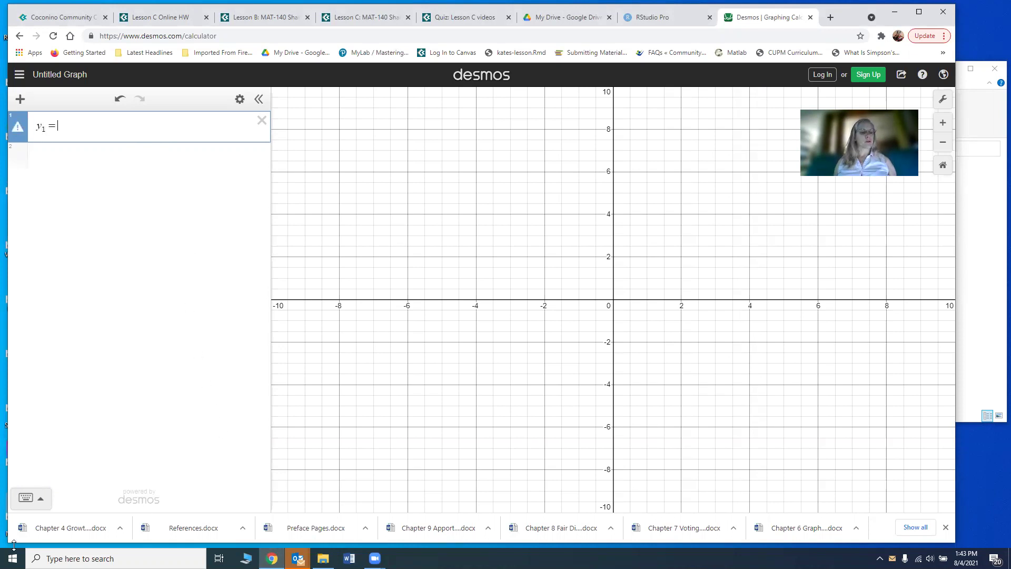
{"action": "left_click", "coordinate": [36, 503]}
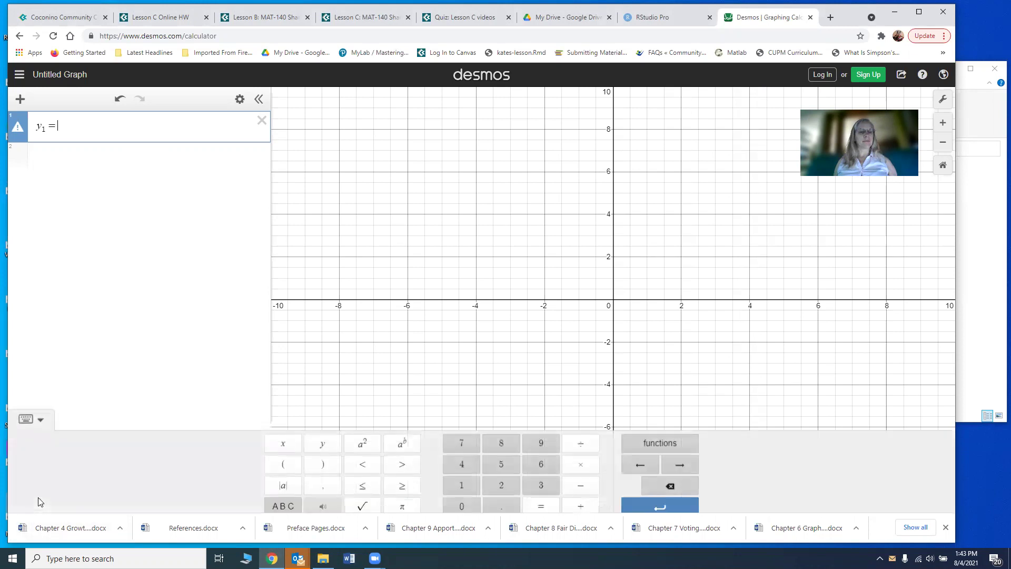
{"action": "left_click", "coordinate": [660, 438]}
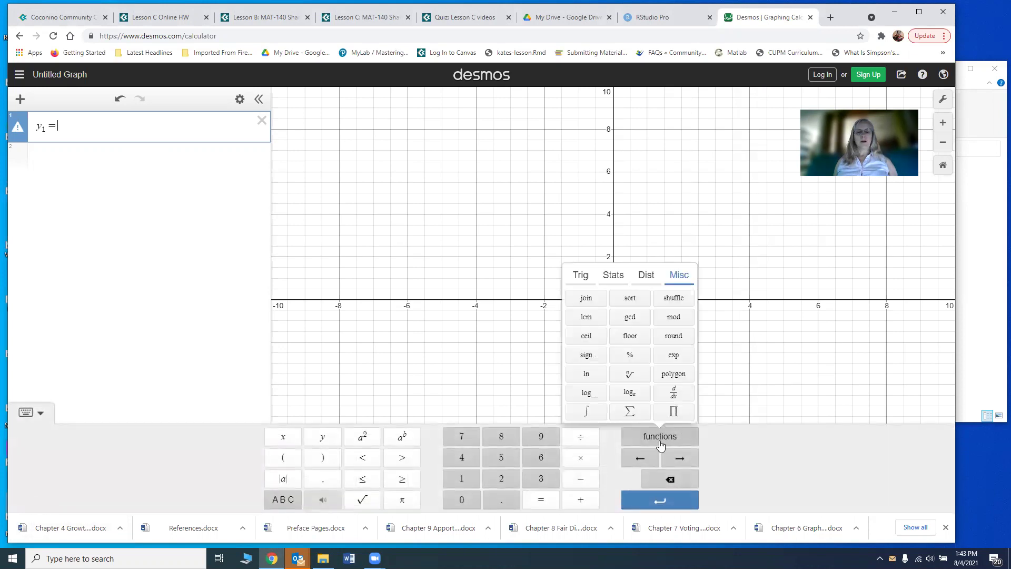
{"action": "left_click", "coordinate": [632, 376]}
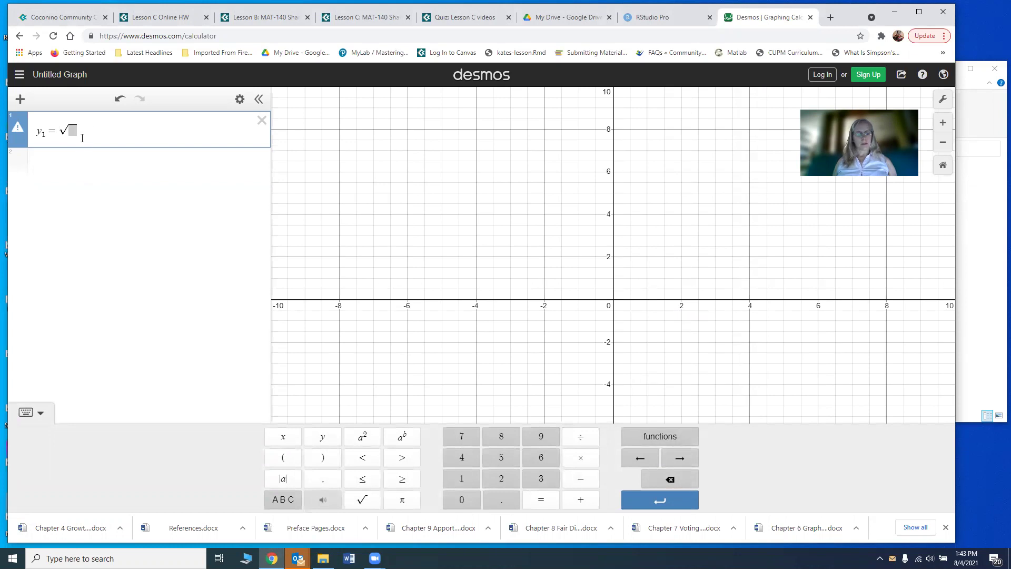
{"action": "type", "text": "32"}
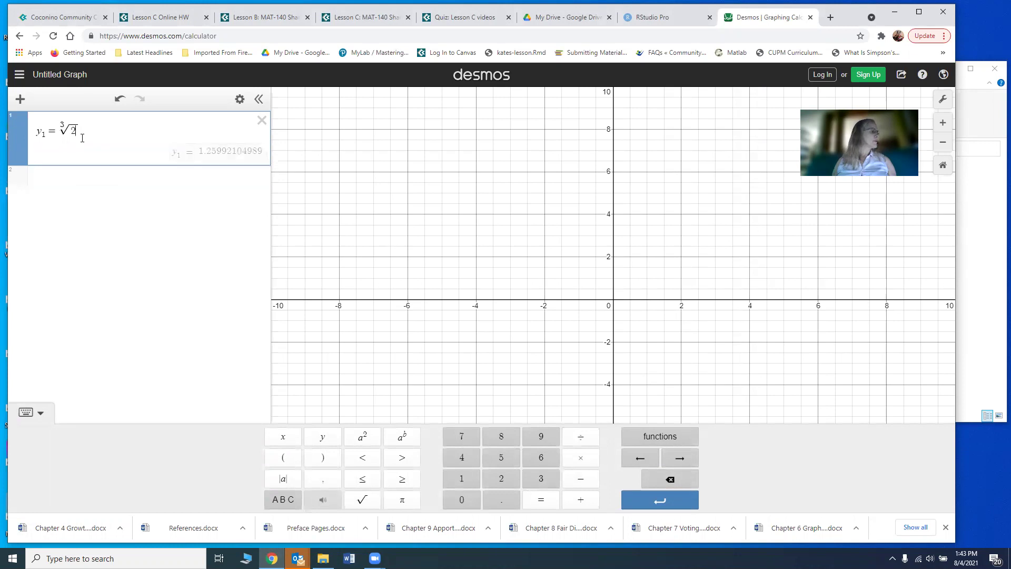
{"action": "type", "text": "x-1"}
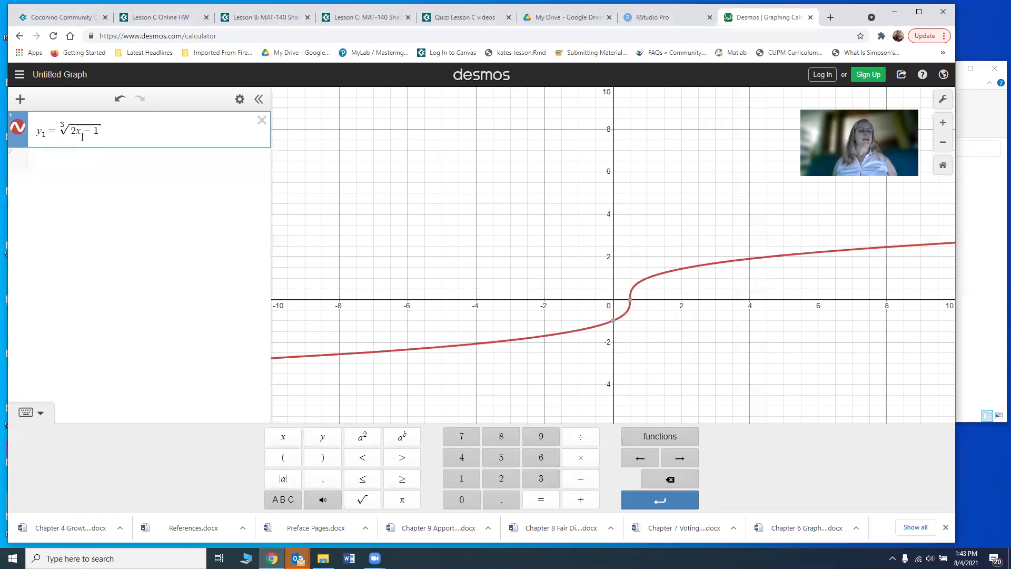
{"action": "left_click", "coordinate": [79, 159]}
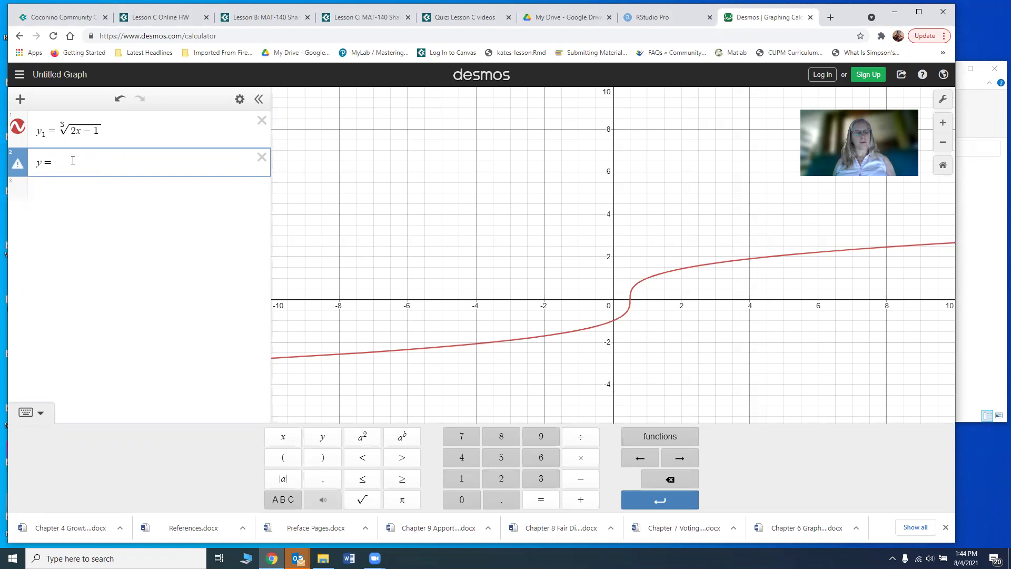
- Complete the second expression as y = 5
{"action": "type", "text": "5"}
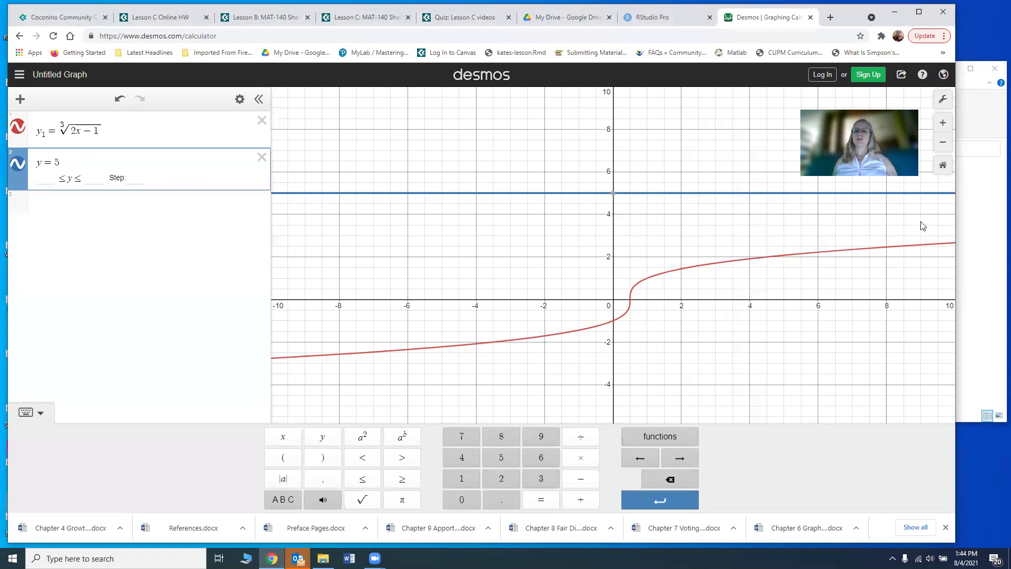
- Raise the x-axis maximum in Graph Settings from 10 through 20 and 50 to 100
{"action": "left_click", "coordinate": [944, 100]}
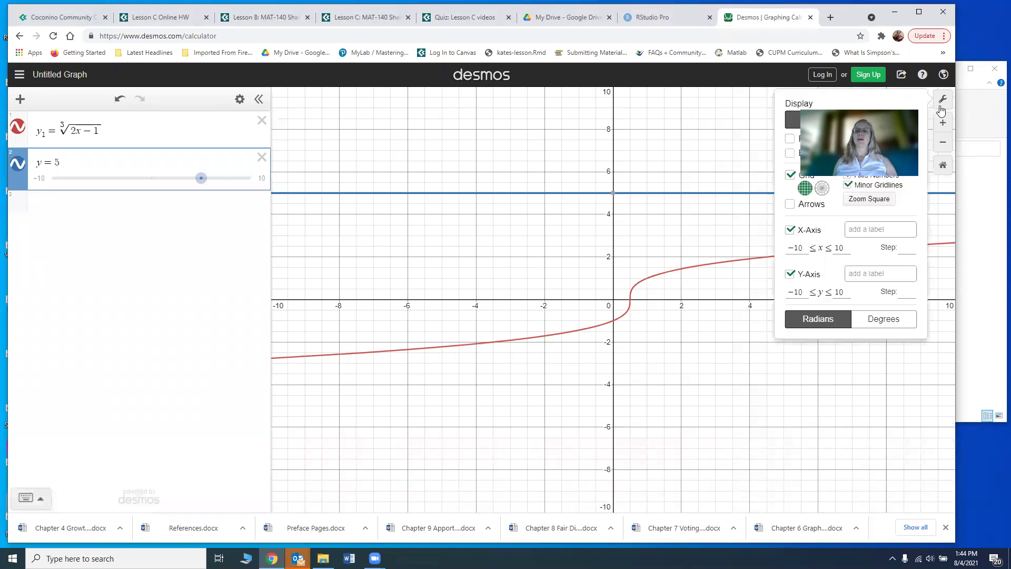
{"action": "left_click", "coordinate": [842, 248]}
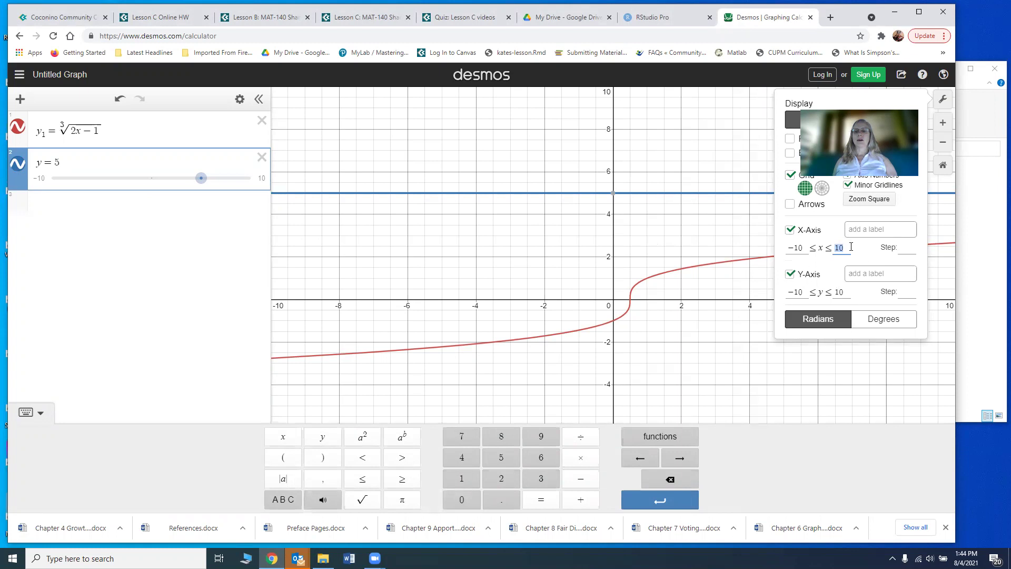
{"action": "type", "text": "20"}
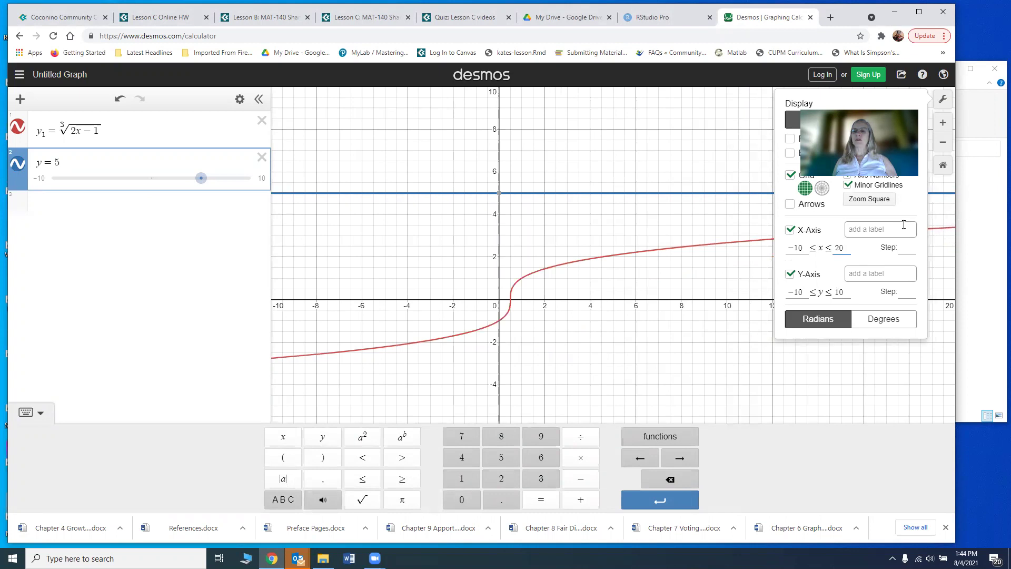
{"action": "left_click_drag", "start_coordinate": [843, 248], "coordinate": [830, 247]}
{"action": "type", "text": "50"}
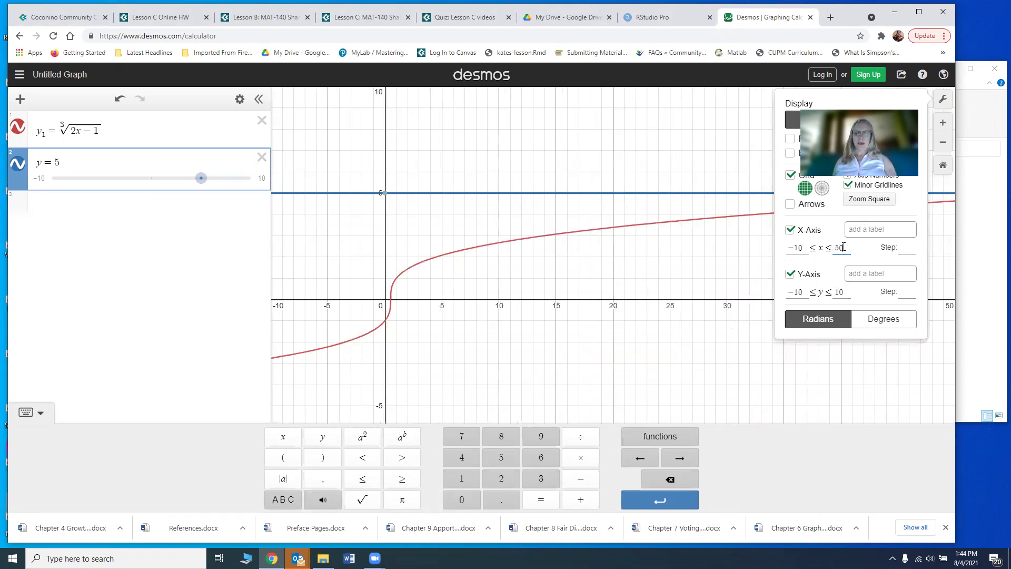
{"action": "key", "text": "BackSpace"}
{"action": "key", "text": "BackSpace"}
{"action": "type", "text": "100"}
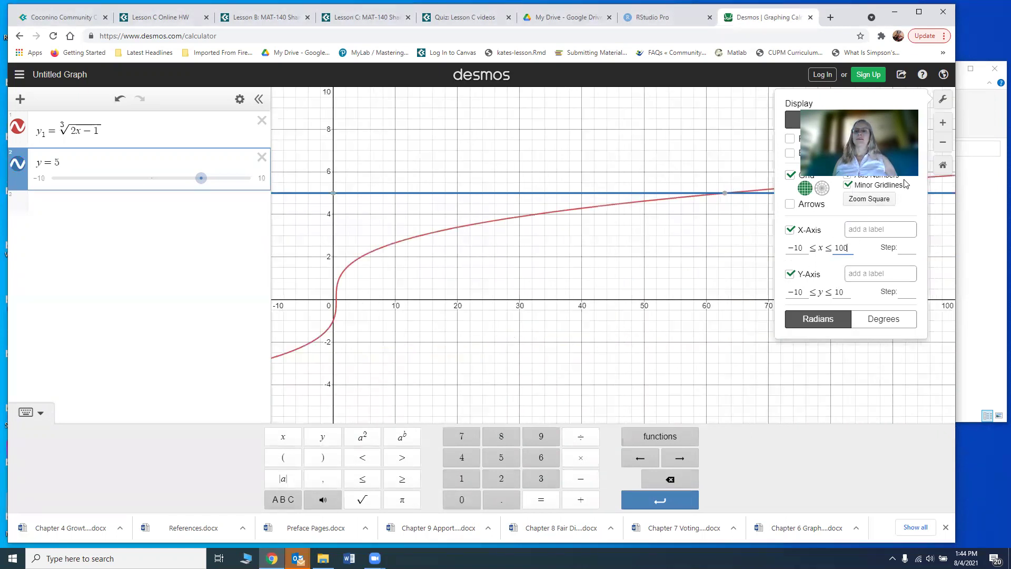
- Show the curve's intersection point (63, 5) with y = 5 and add a blank third expression
{"action": "left_click", "coordinate": [945, 100]}
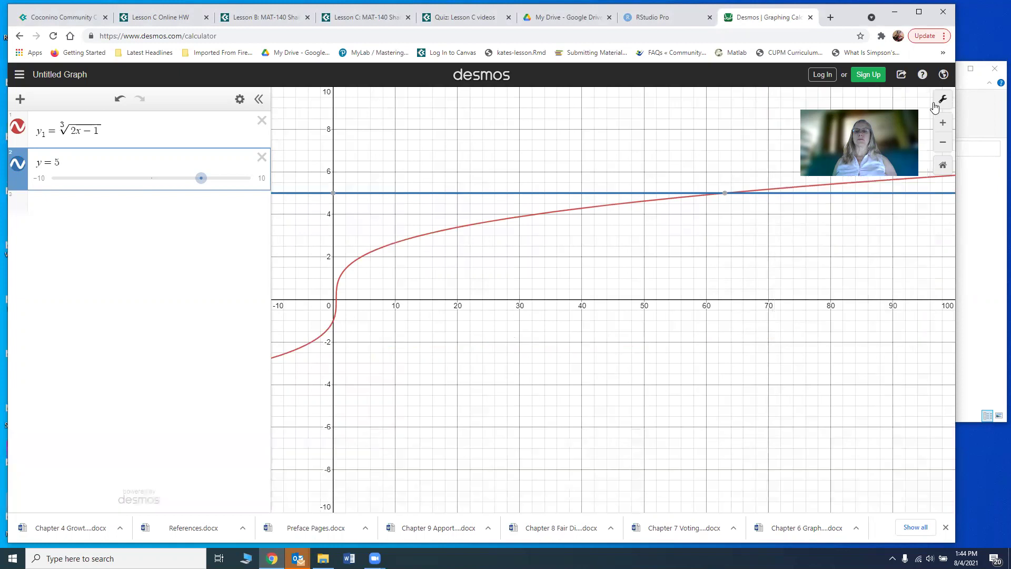
{"action": "left_click", "coordinate": [724, 194]}
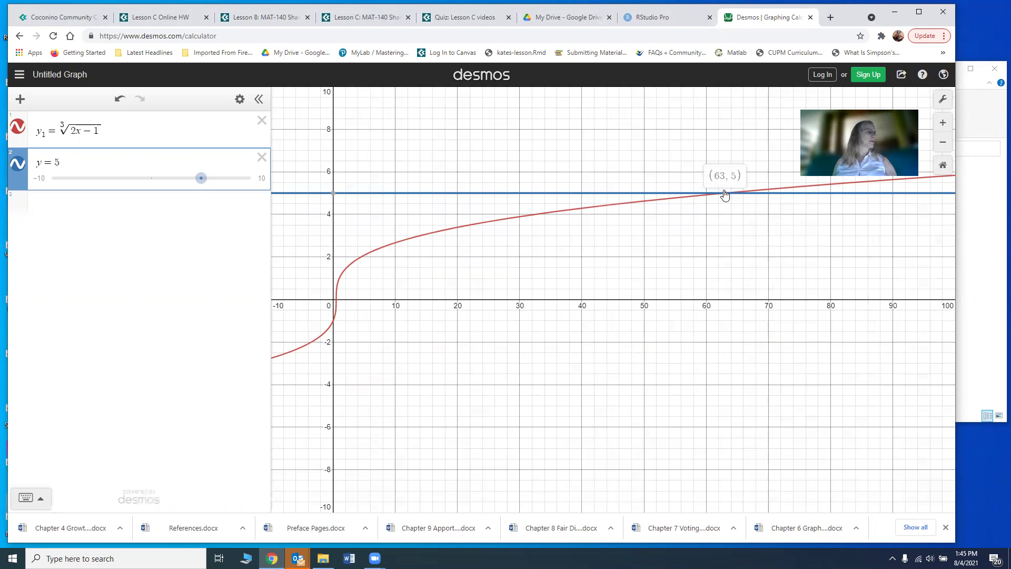
{"action": "left_click", "coordinate": [146, 220]}
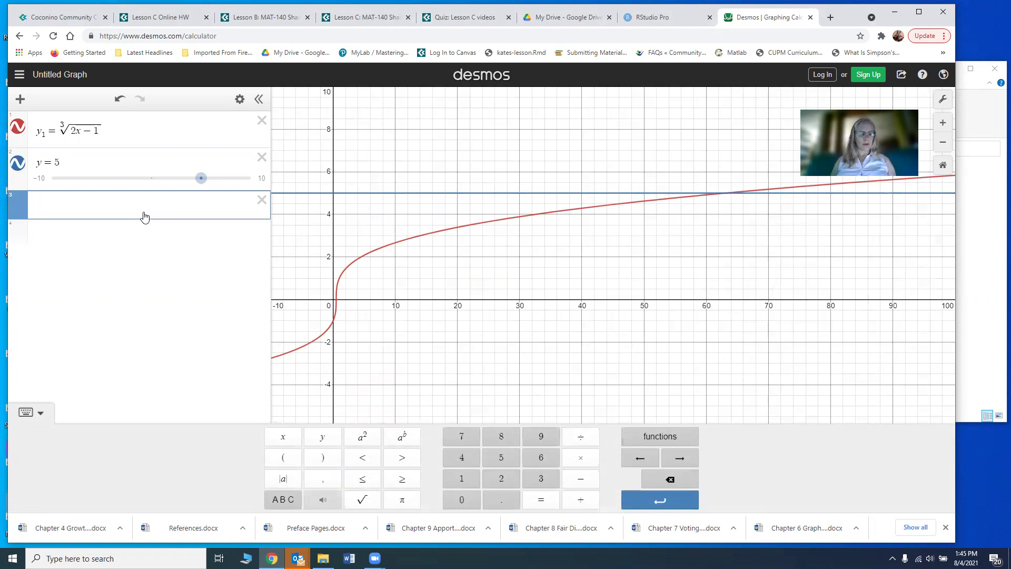
- Type y2 = 41 + 5√(2x − 4) in the third expression line
{"action": "type", "text": "u"}
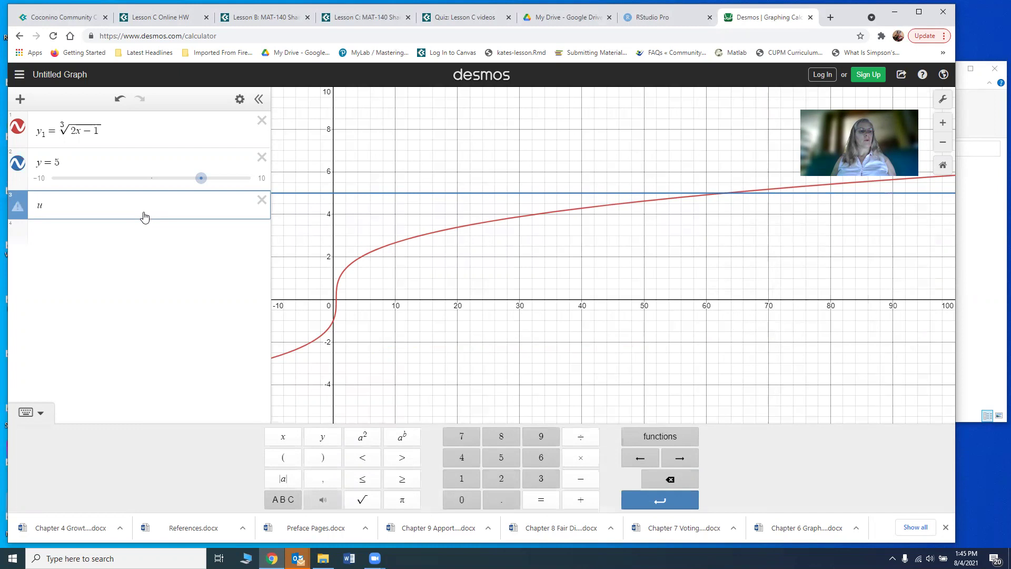
{"action": "key", "text": "BackSpace"}
{"action": "type", "text": "y2 = 4"}
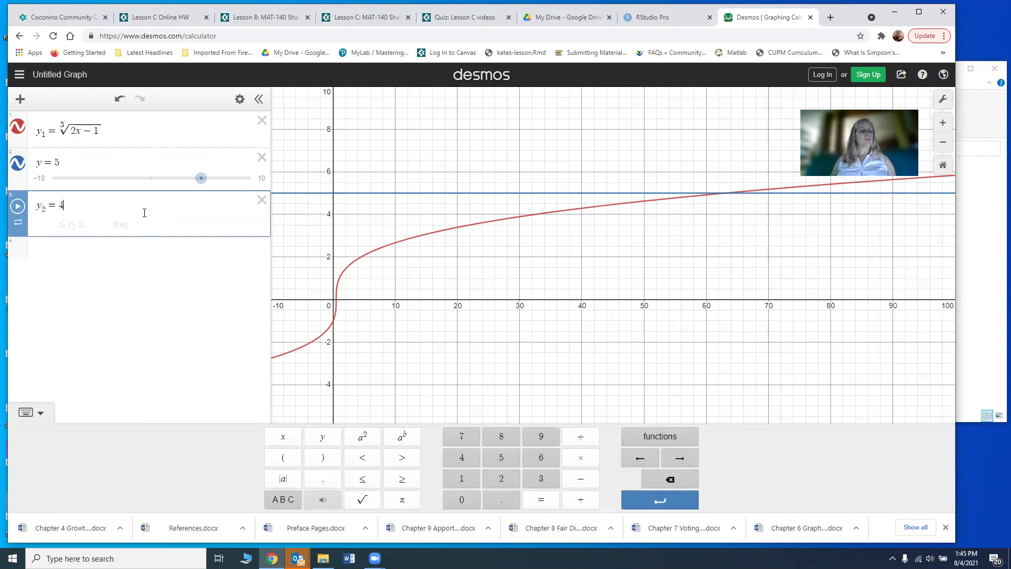
{"action": "type", "text": "1 + 5"}
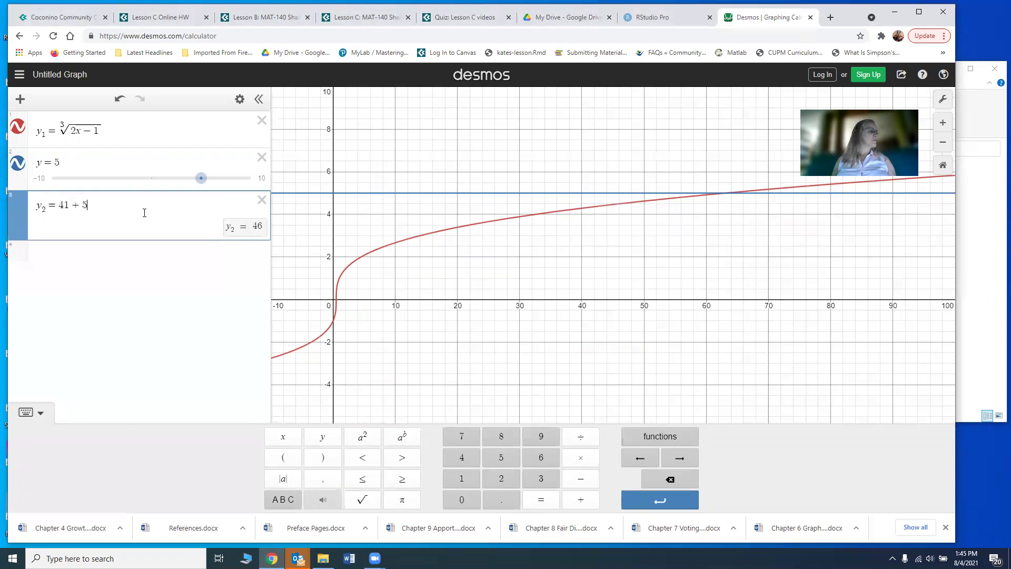
{"action": "left_click", "coordinate": [362, 500]}
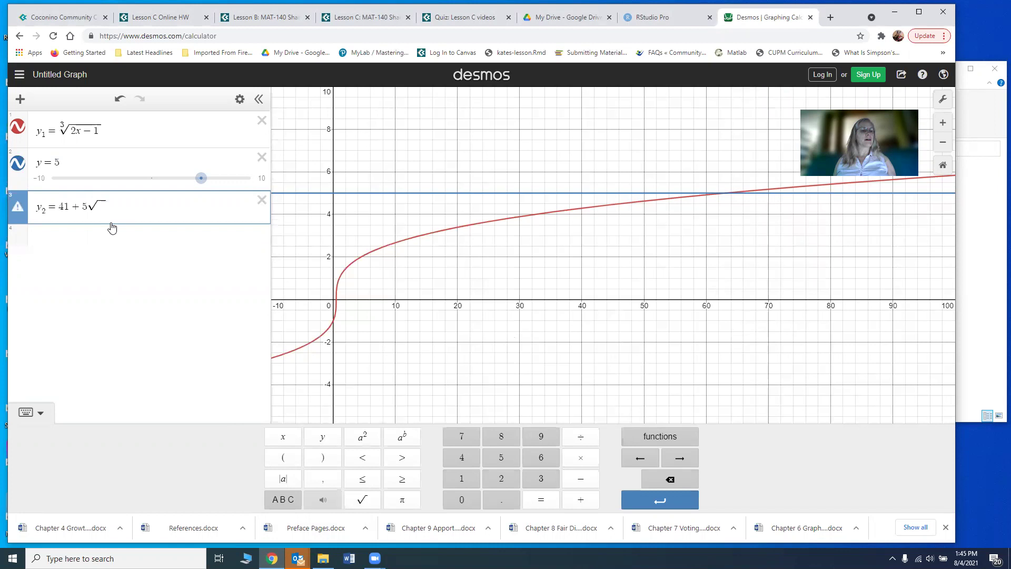
{"action": "type", "text": "2"}
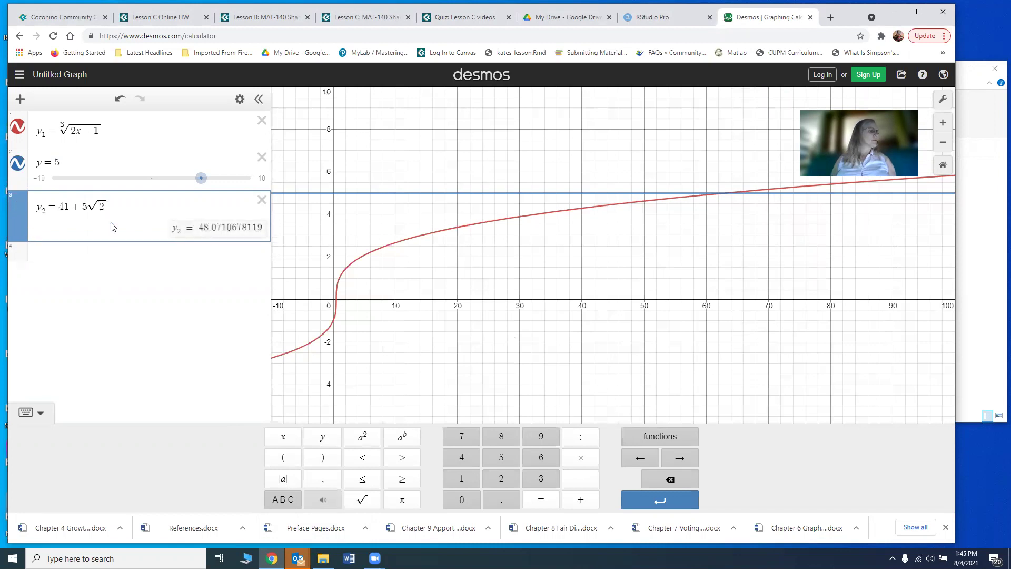
{"action": "type", "text": "x-4"}
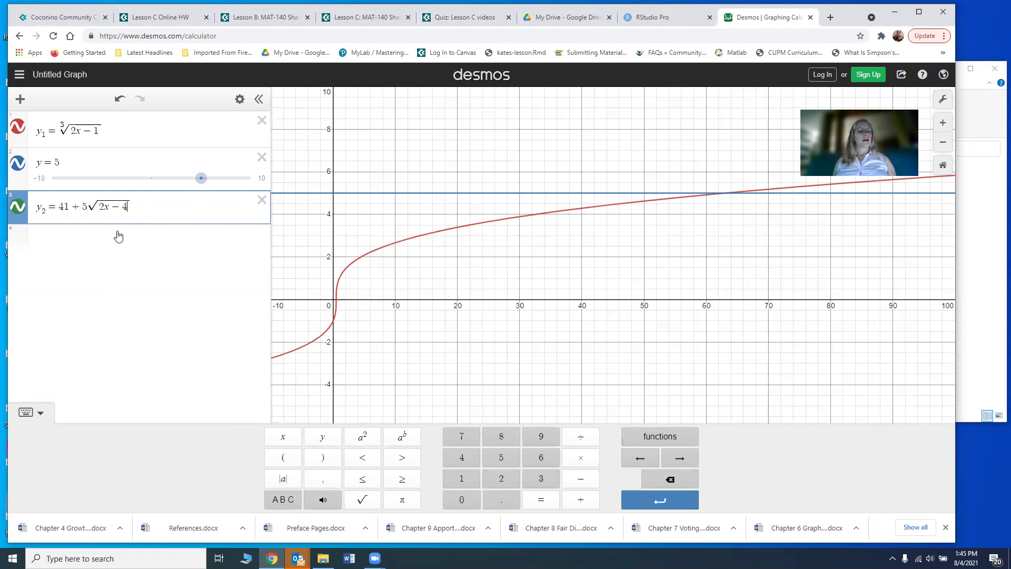
{"action": "left_click", "coordinate": [119, 236]}
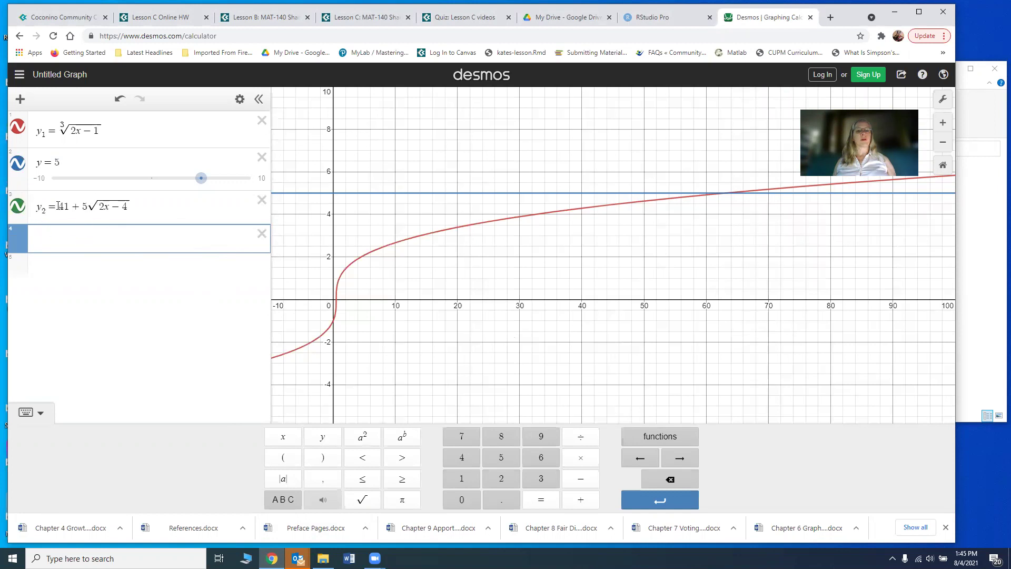
- Set the y-axis maximum to 100 in Graph Settings
{"action": "left_click", "coordinate": [944, 103]}
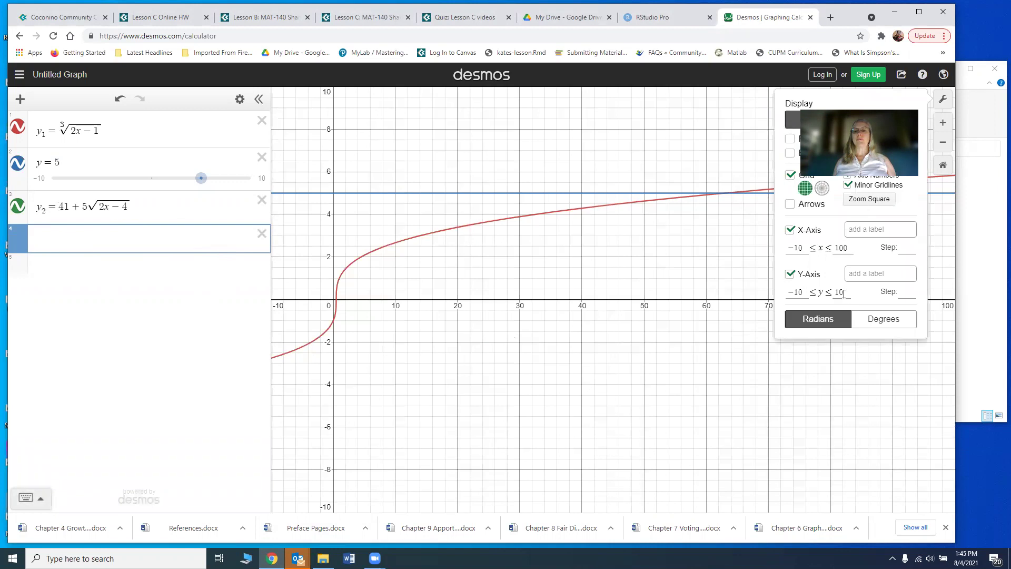
{"action": "left_click", "coordinate": [839, 292]}
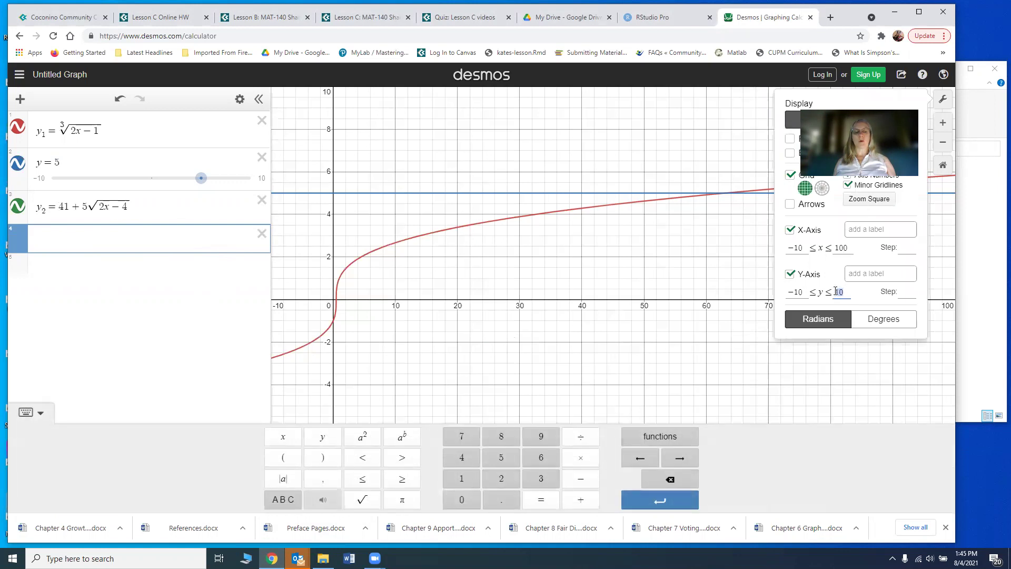
{"action": "type", "text": "100"}
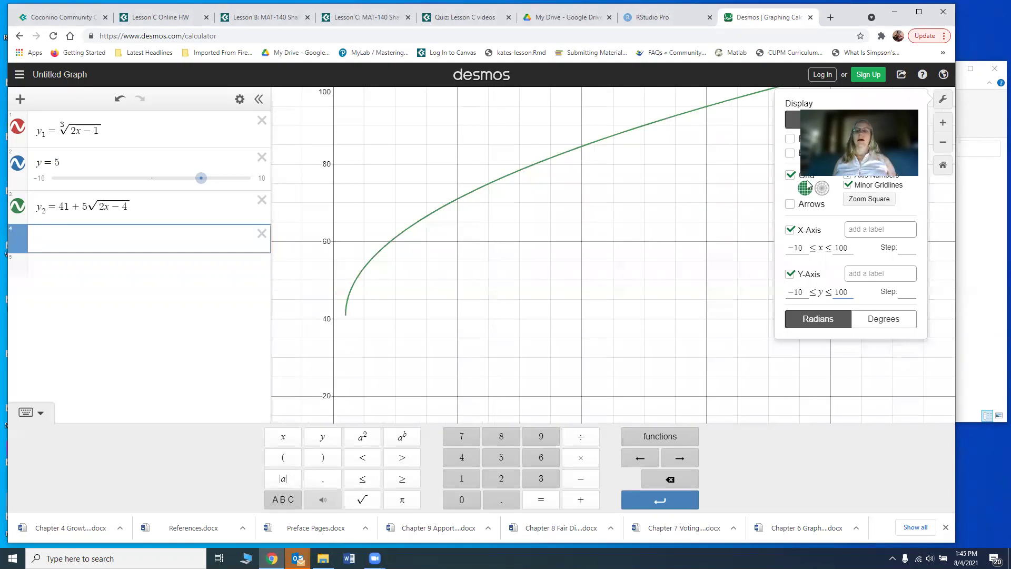
{"action": "left_click", "coordinate": [939, 104]}
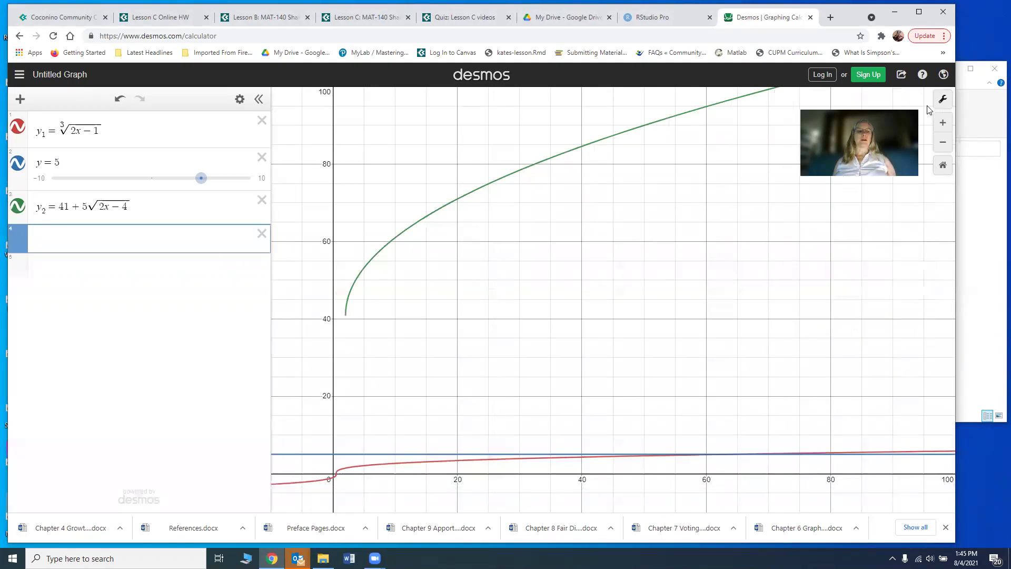
- Add y = 11 as a new expression, delete the y = 5 row, and zoom out
{"action": "left_click", "coordinate": [134, 239]}
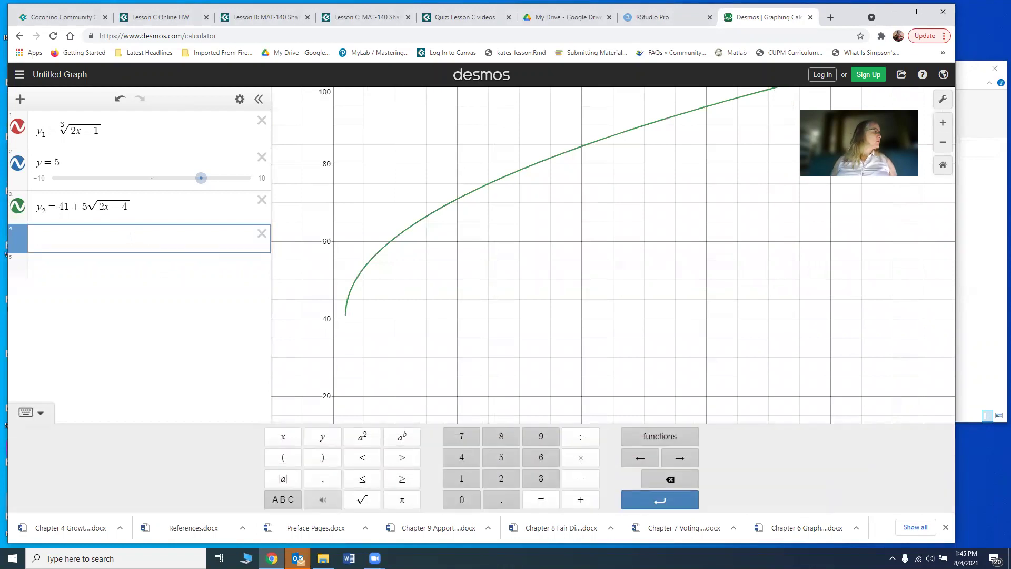
{"action": "type", "text": "y"}
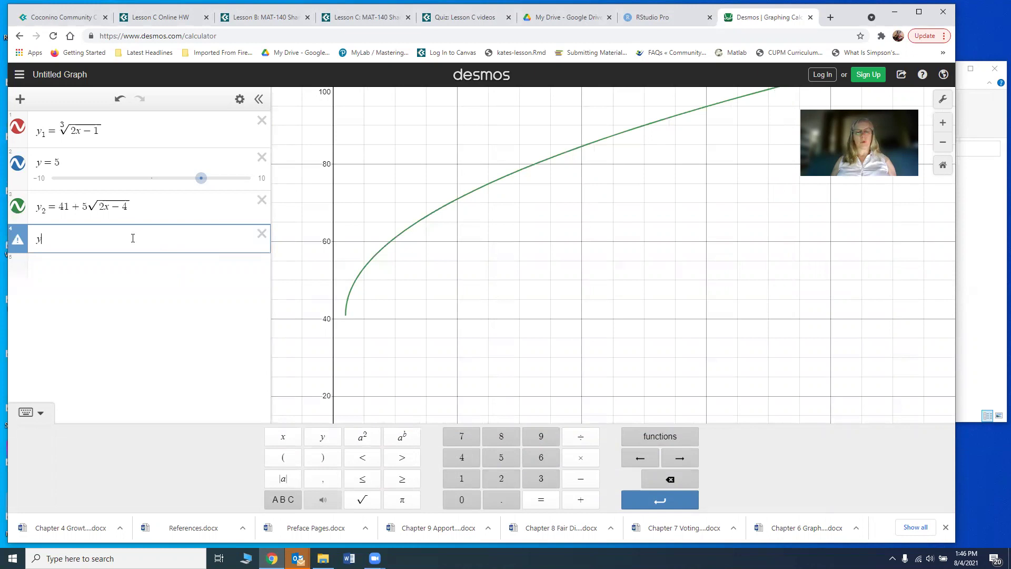
{"action": "type", "text": "=11"}
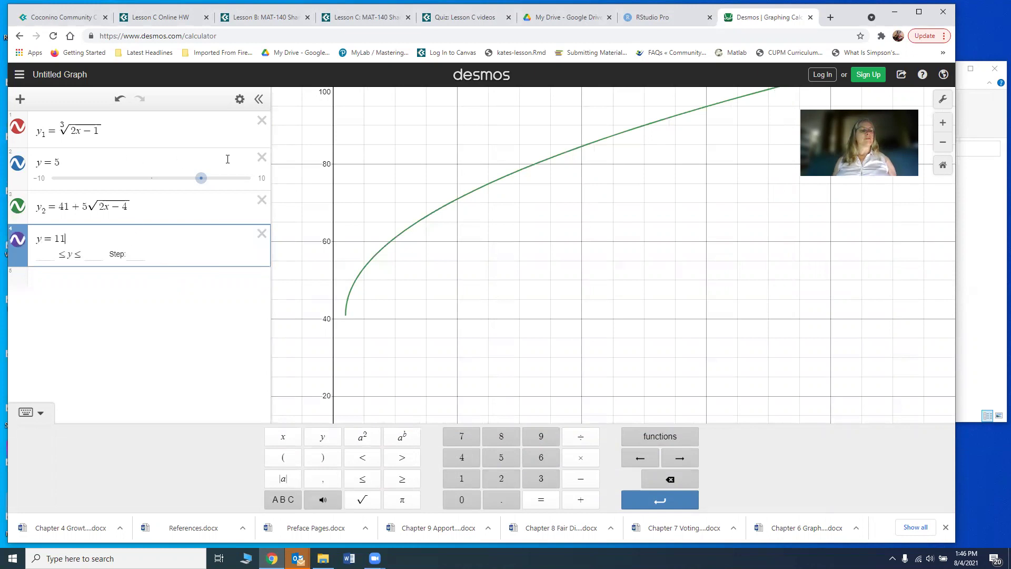
{"action": "left_click", "coordinate": [262, 157]}
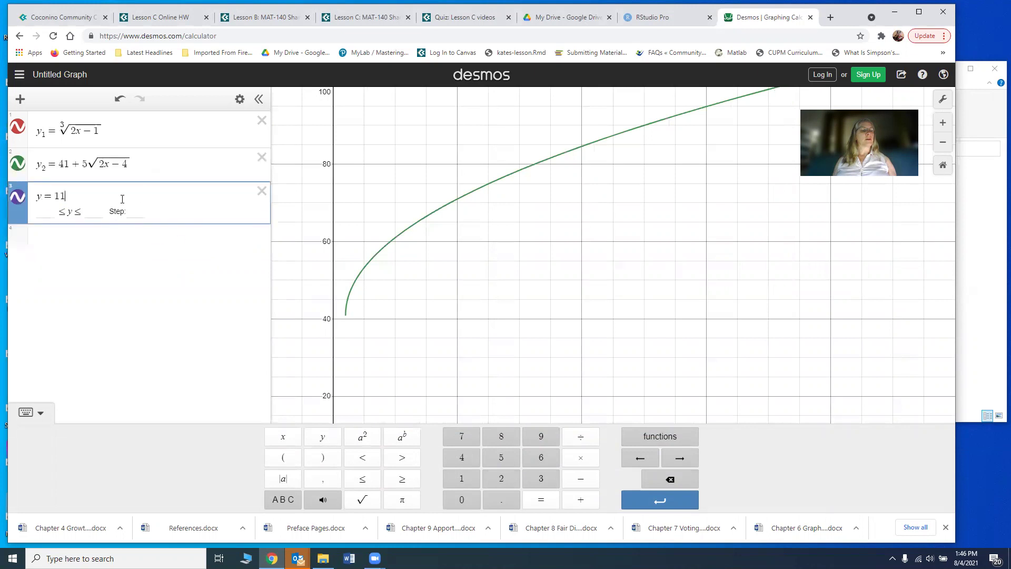
{"action": "left_click_drag", "start_coordinate": [79, 197], "coordinate": [13, 187]}
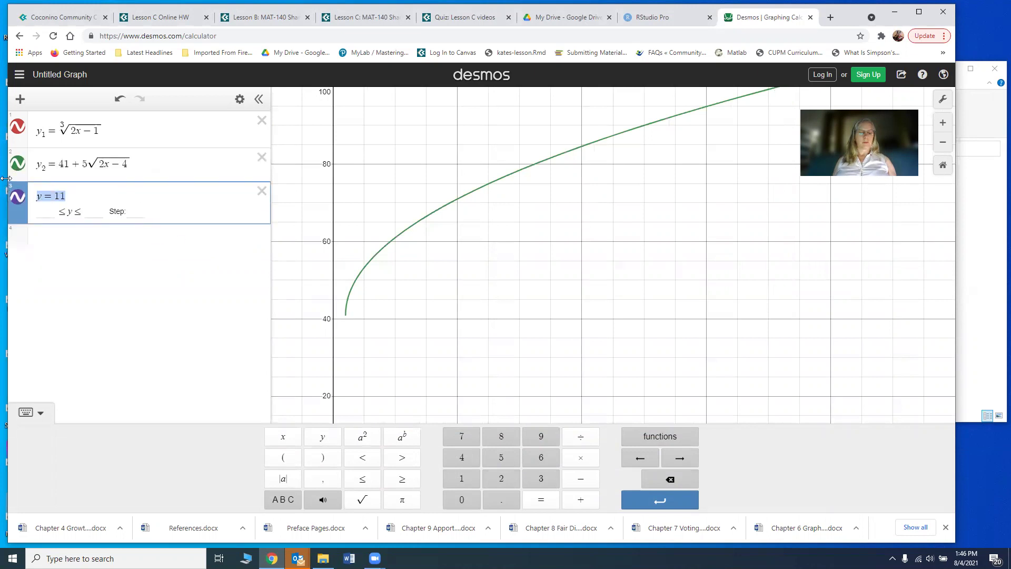
{"action": "key", "text": "BackSpace"}
{"action": "type", "text": "y = 11"}
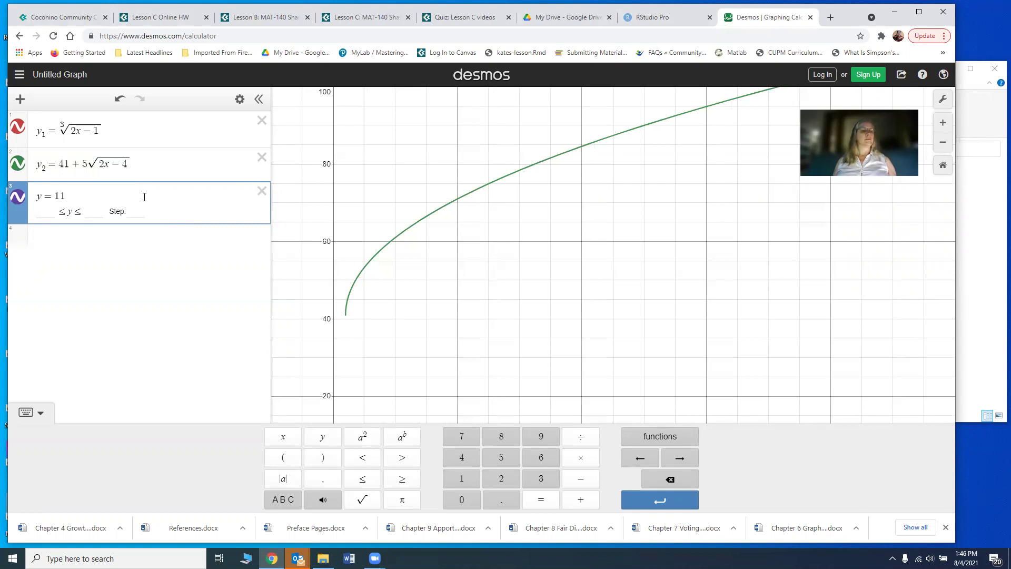
{"action": "scroll", "coordinate": [423, 301], "scroll_direction": "down", "scroll_amount": 3}
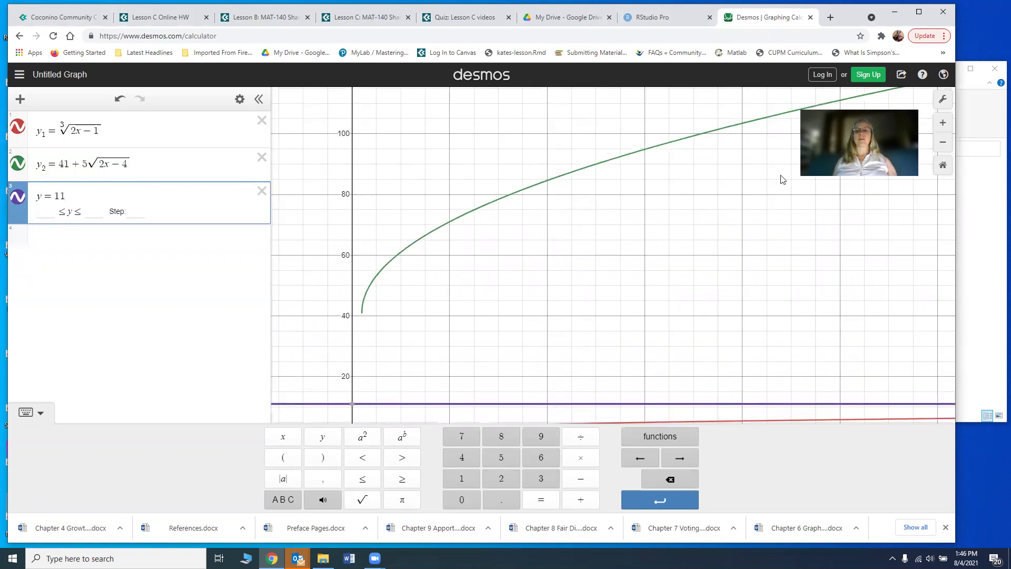
- In Graph Settings, change the x-axis minimum to −10 and maximum to 60
{"action": "left_click", "coordinate": [939, 100]}
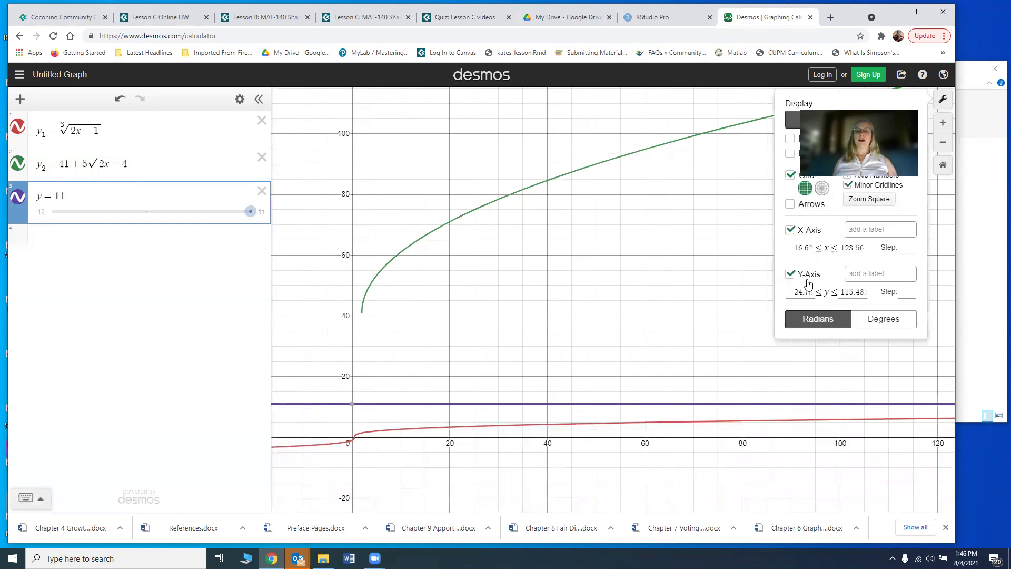
{"action": "left_click", "coordinate": [786, 245]}
{"action": "left_click_drag", "start_coordinate": [786, 244], "coordinate": [819, 245]}
{"action": "type", "text": "-"}
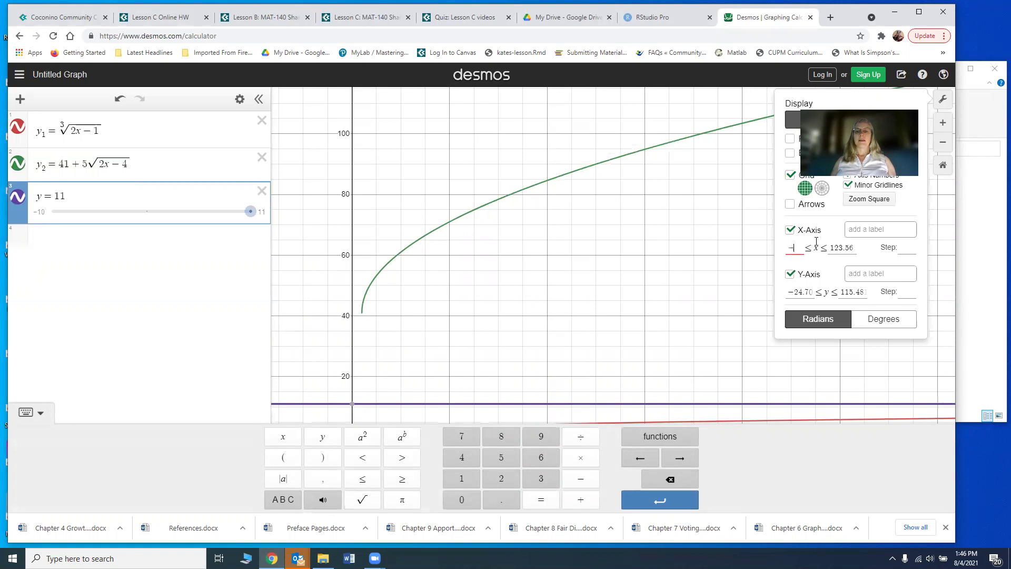
{"action": "type", "text": "10"}
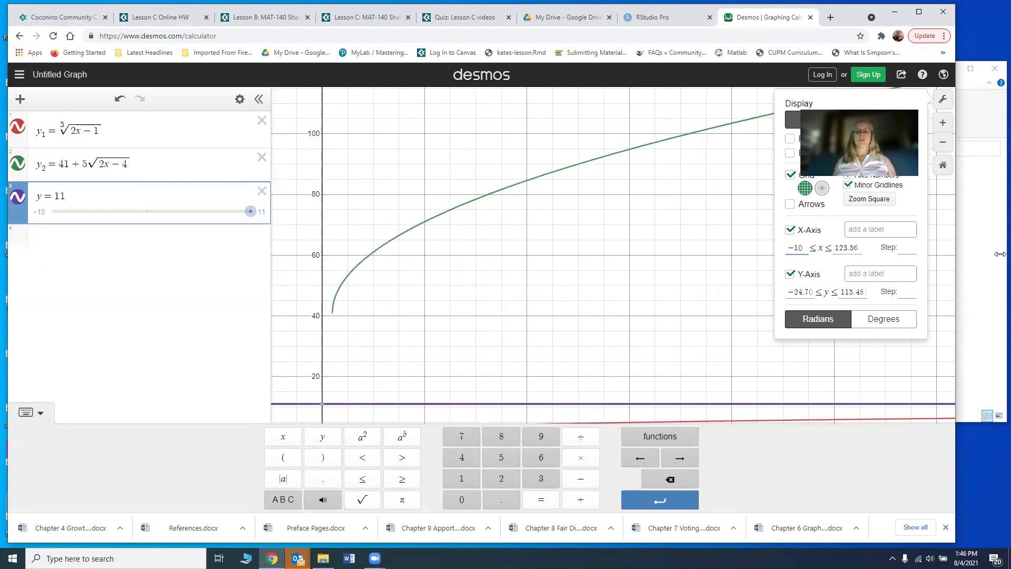
{"action": "left_click_drag", "start_coordinate": [862, 250], "coordinate": [830, 246]}
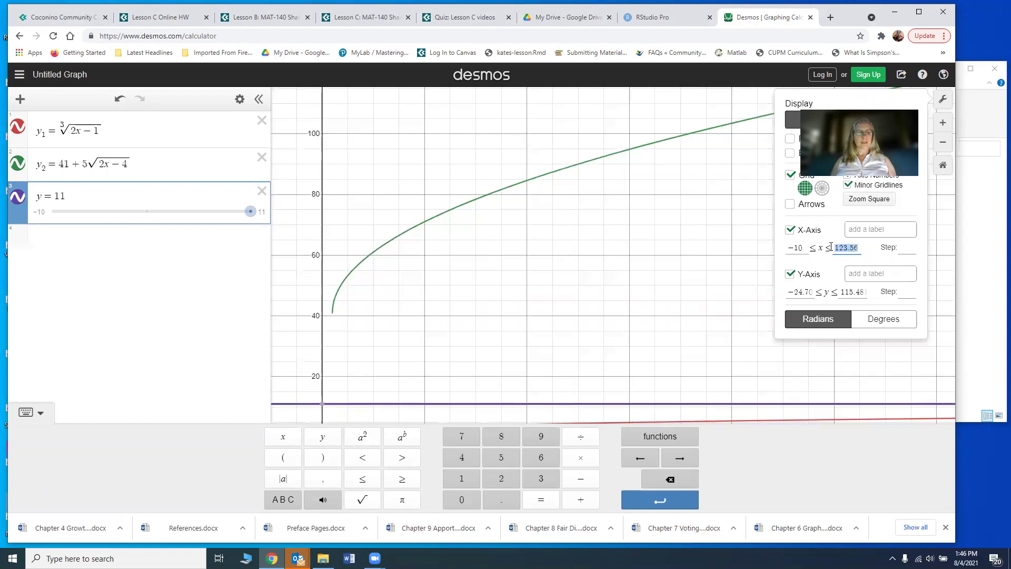
{"action": "type", "text": "6"}
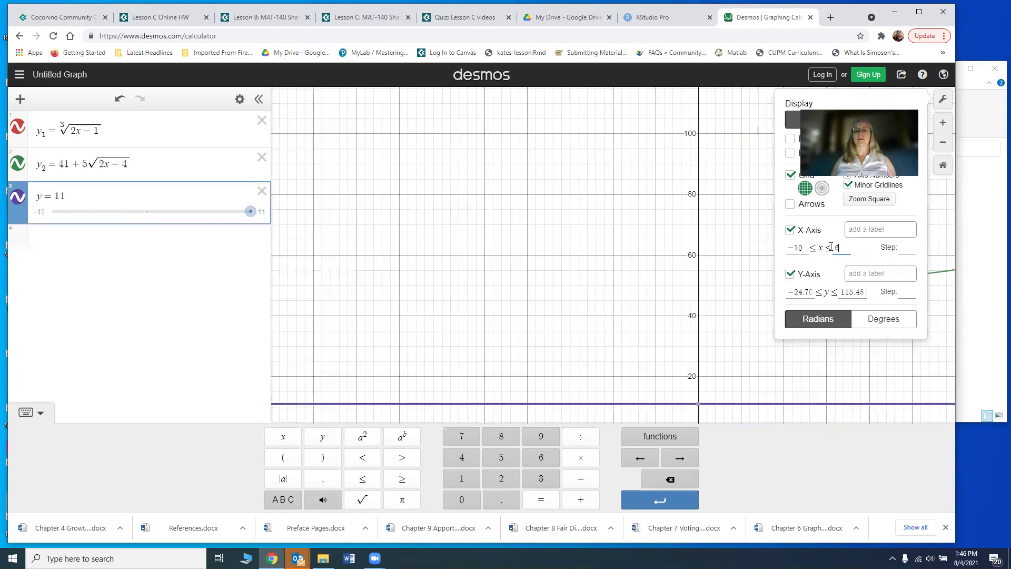
{"action": "type", "text": "0"}
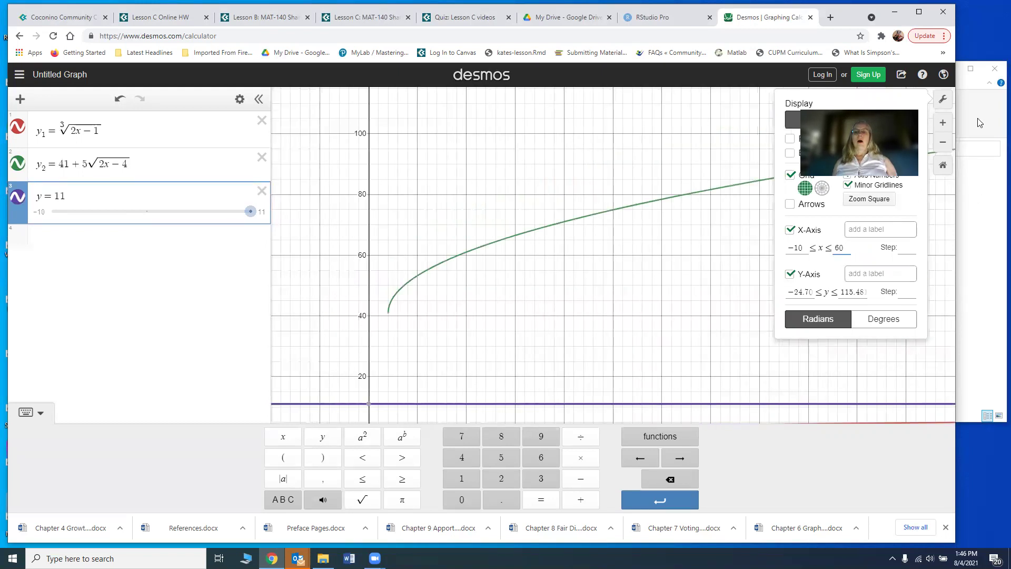
- Close Graph Settings and hide the red y₁ cube-root curve
{"action": "left_click", "coordinate": [942, 97]}
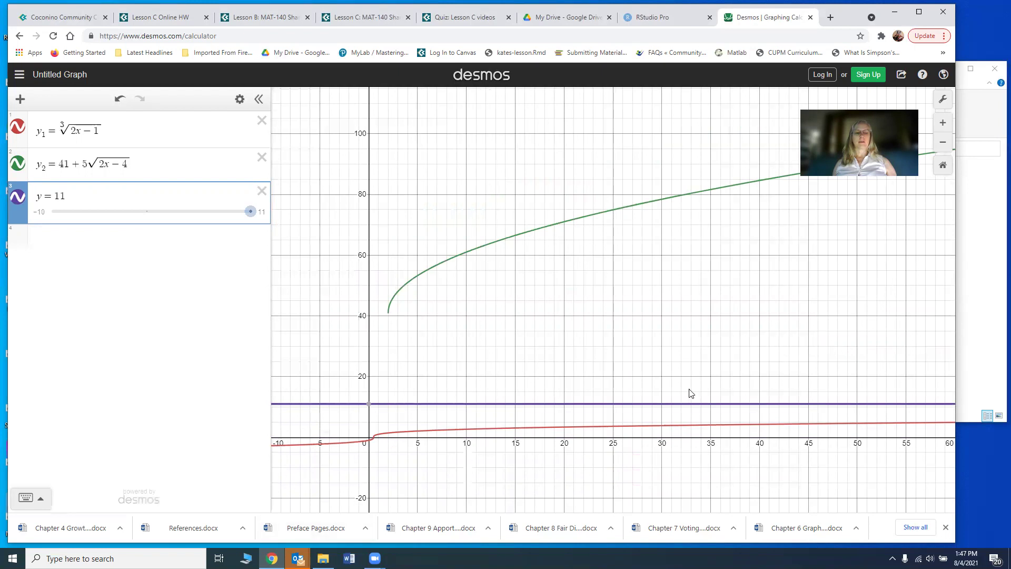
{"action": "left_click", "coordinate": [17, 127]}
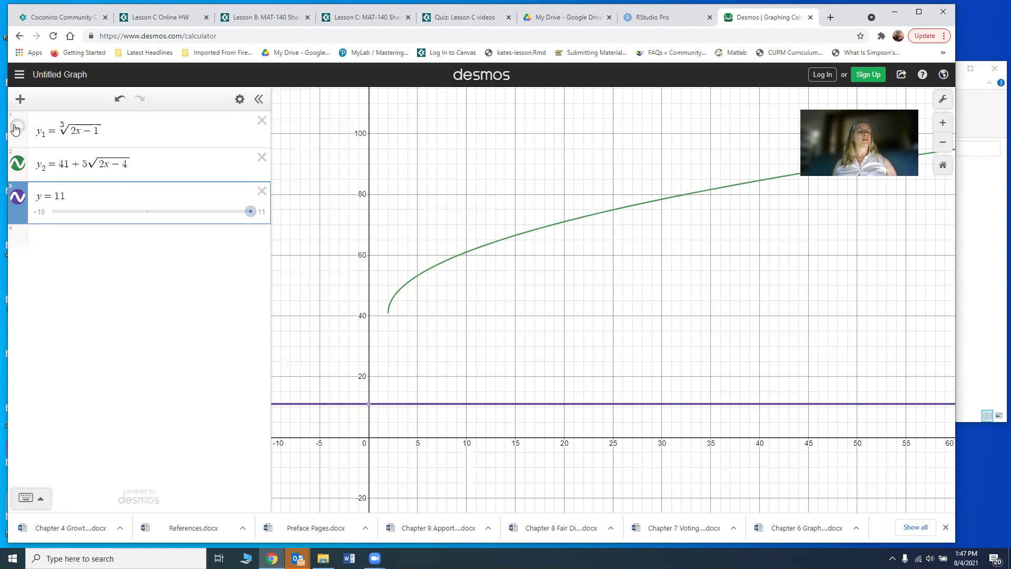